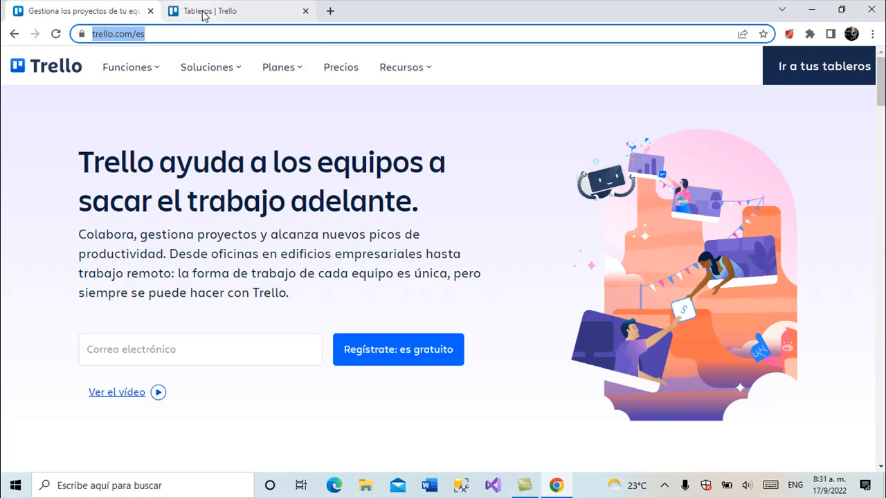
Create a board titled "Gestión de contenidos" in the Programación IV workspace with workspace visibility.
{"action": "mouse_move", "coordinate": [212, 17]}
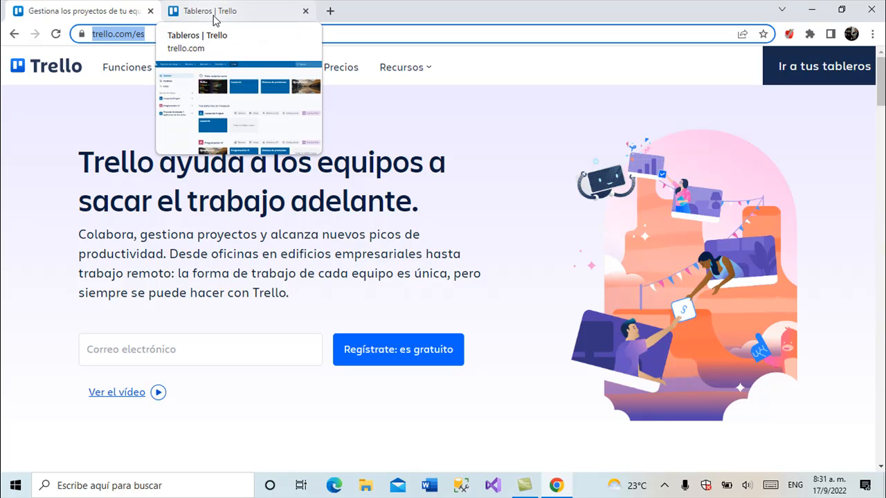
{"action": "left_click", "coordinate": [216, 16]}
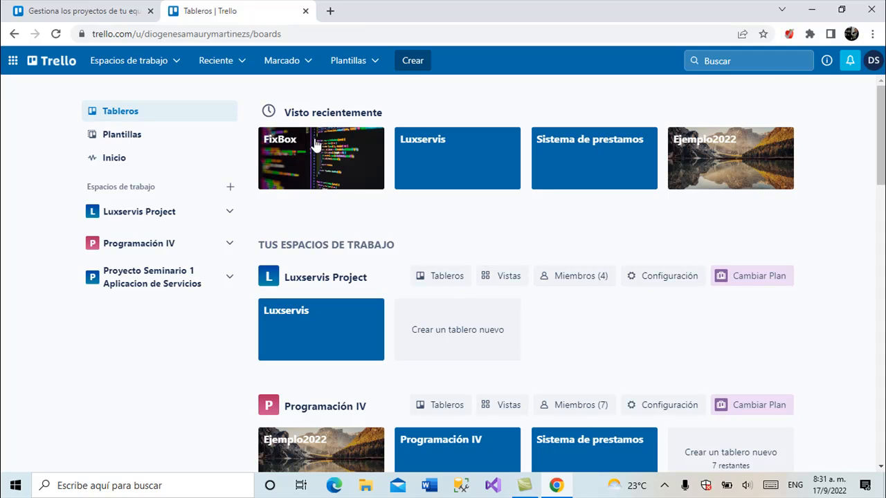
{"action": "left_click", "coordinate": [415, 62]}
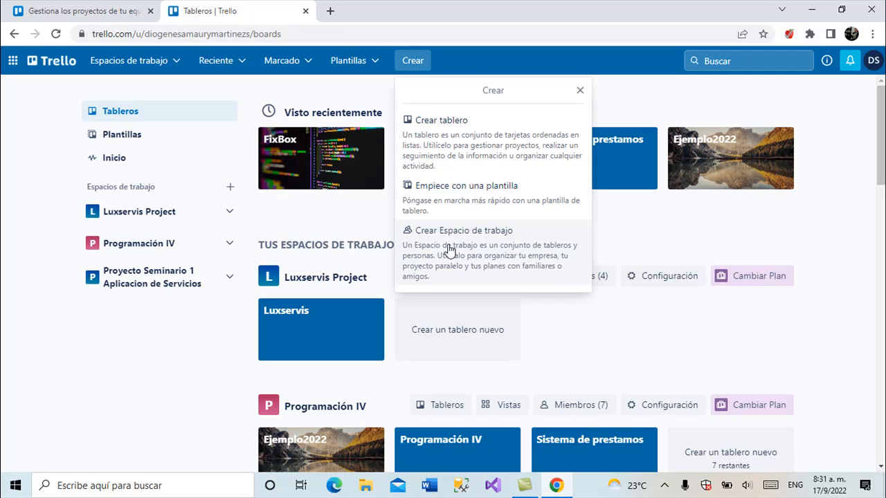
{"action": "left_click", "coordinate": [450, 143]}
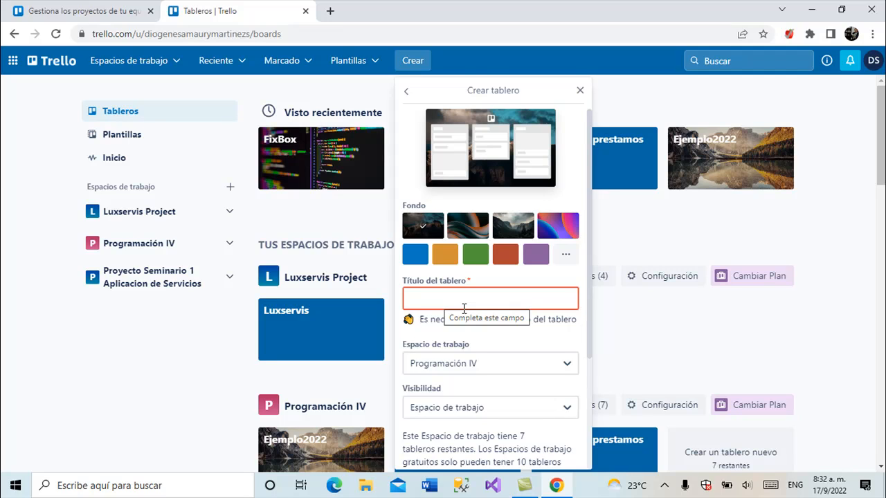
{"action": "type", "text": "Gesti"}
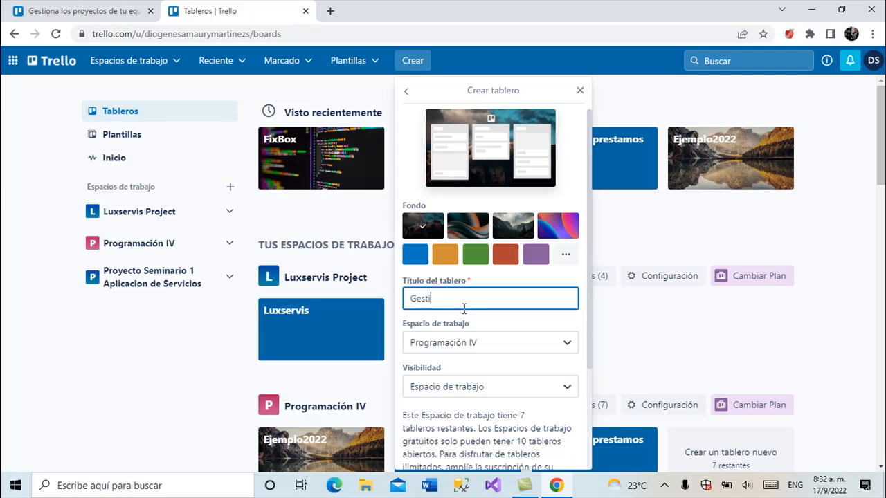
{"action": "type", "text": "ón de contenidos"}
{"action": "scroll", "coordinate": [463, 309], "scroll_direction": "down", "scroll_amount": 2}
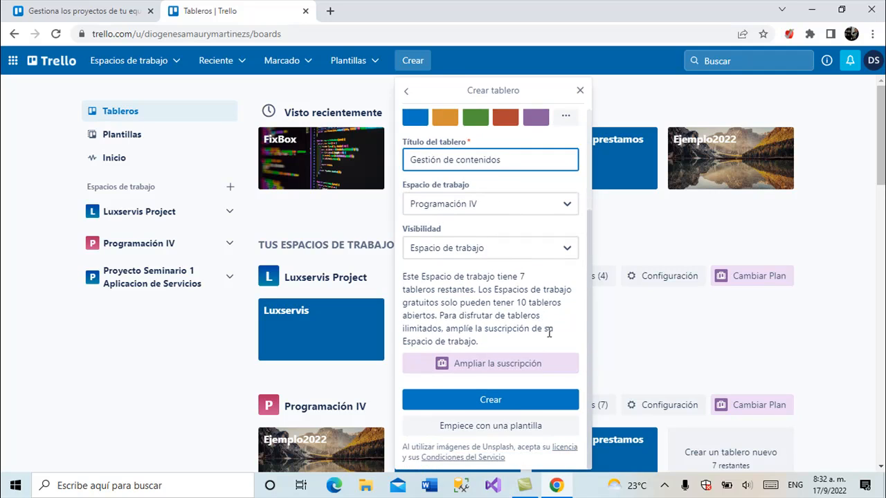
{"action": "left_click", "coordinate": [497, 402]}
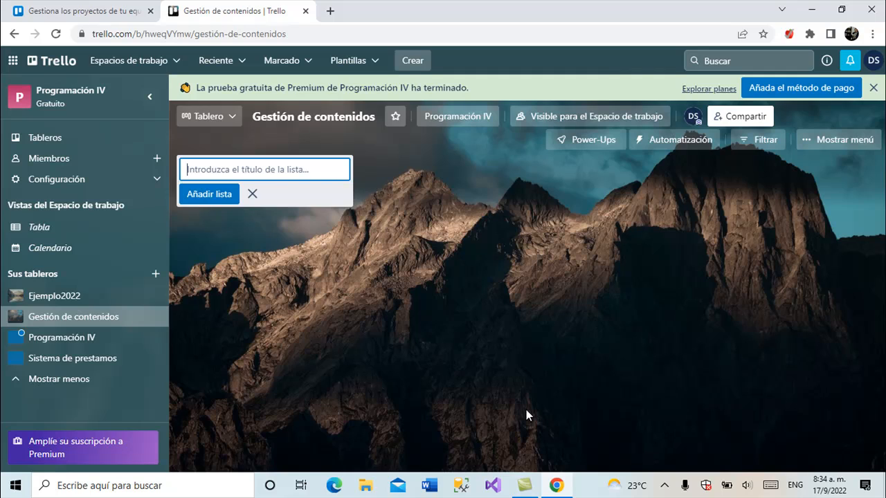
Add a first list titled "Datos de los colaboradores" to the new board.
{"action": "type", "text": "Dat"}
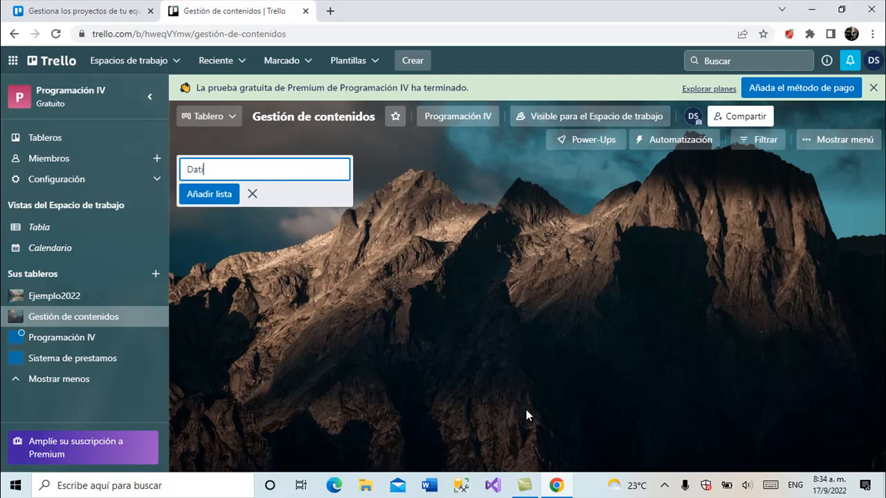
{"action": "type", "text": "os"}
{"action": "type", "text": "de l"}
{"action": "key", "text": "BackSpace"}
{"action": "type", "text": "los colaboradores"}
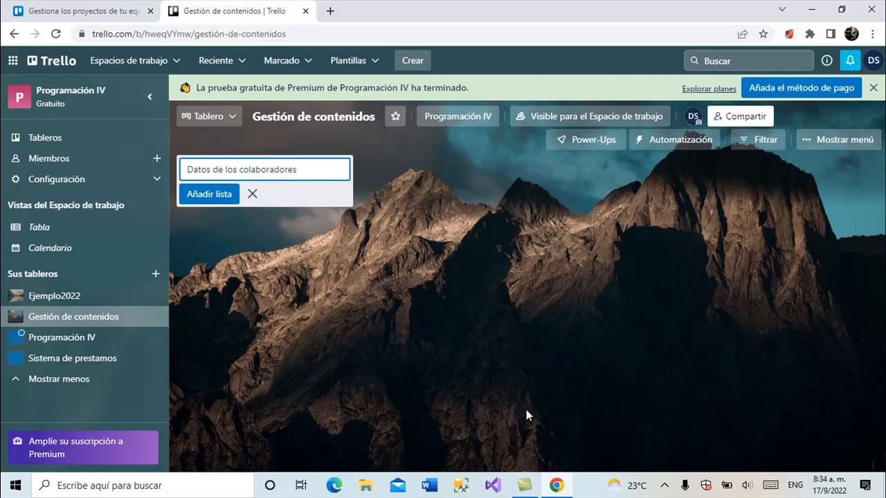
{"action": "left_click", "coordinate": [210, 201]}
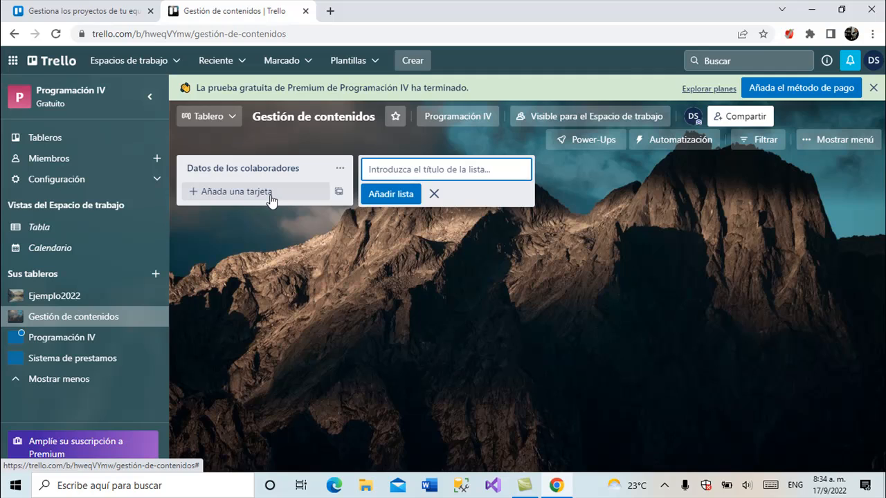
Add a second list titled "Insumos" after the "Datos de los colaboradores" list.
{"action": "type", "text": "Ins"}
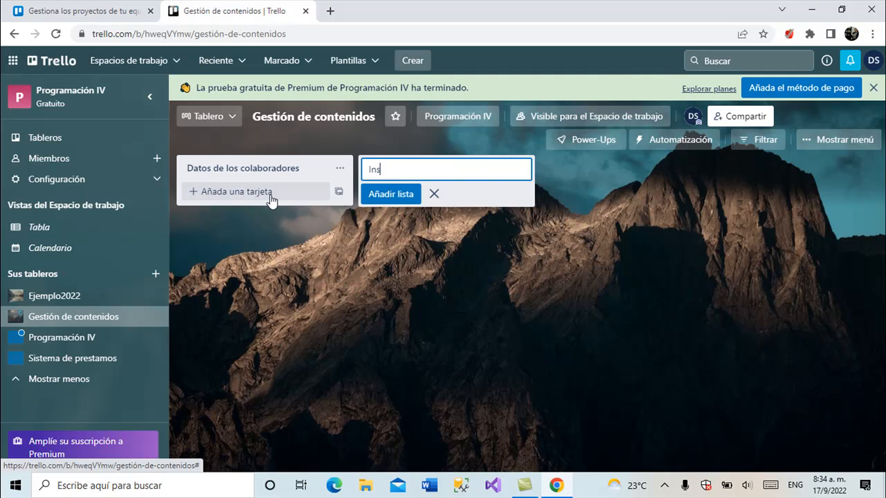
{"action": "type", "text": "umos"}
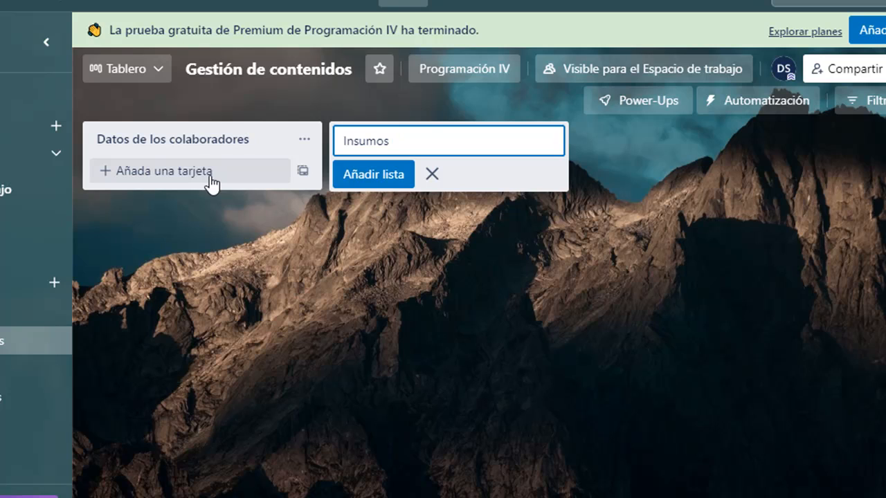
{"action": "left_click", "coordinate": [383, 177]}
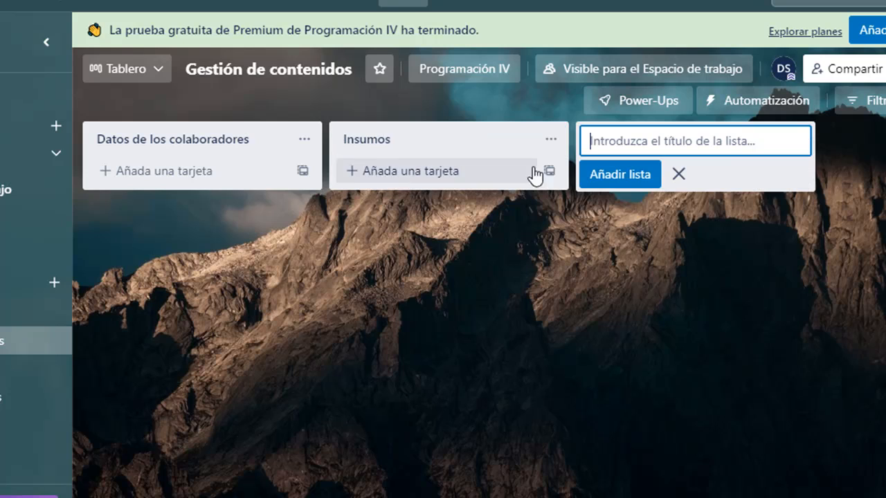
Add a third list titled "Pendientes" after the "Insumos" list.
{"action": "type", "text": "P"}
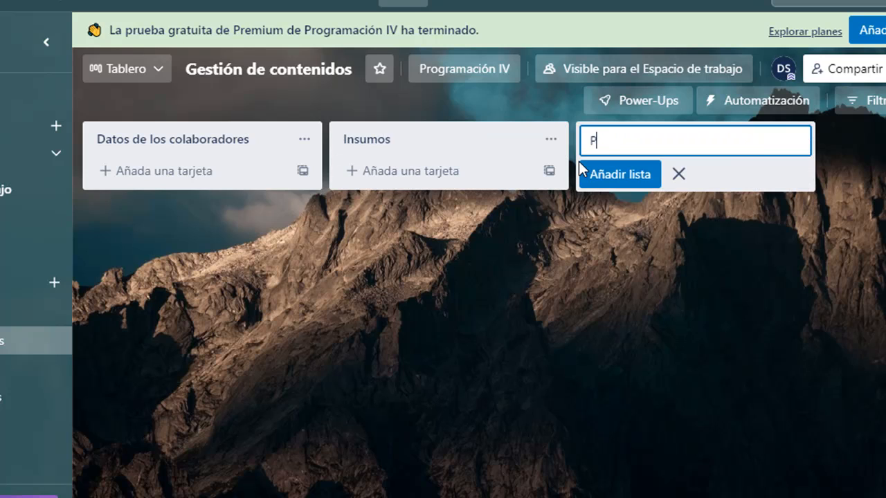
{"action": "type", "text": "endientes"}
{"action": "left_click", "coordinate": [636, 181]}
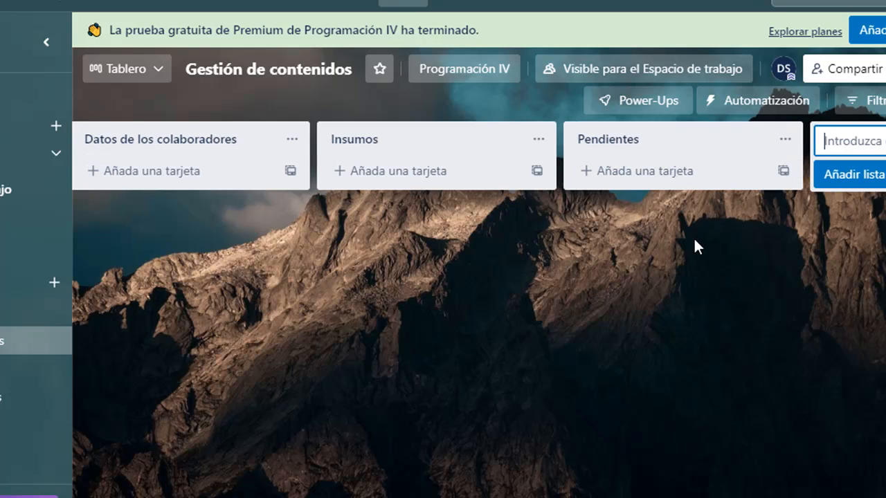
Add a fourth list titled "En proceso" after the "Pendientes" list.
{"action": "type", "text": "P"}
{"action": "key", "text": "BackSpace"}
{"action": "type", "text": "e"}
{"action": "key", "text": "BackSpace"}
{"action": "type", "text": "En proceso"}
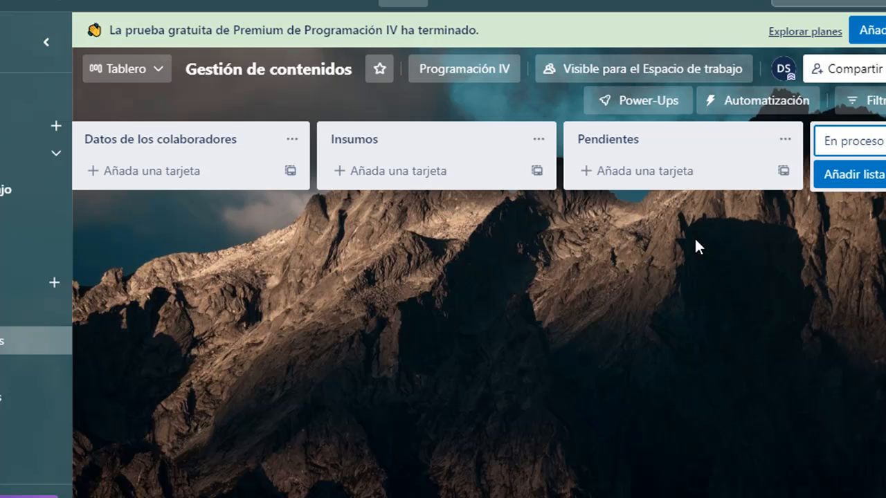
{"action": "left_click", "coordinate": [857, 178]}
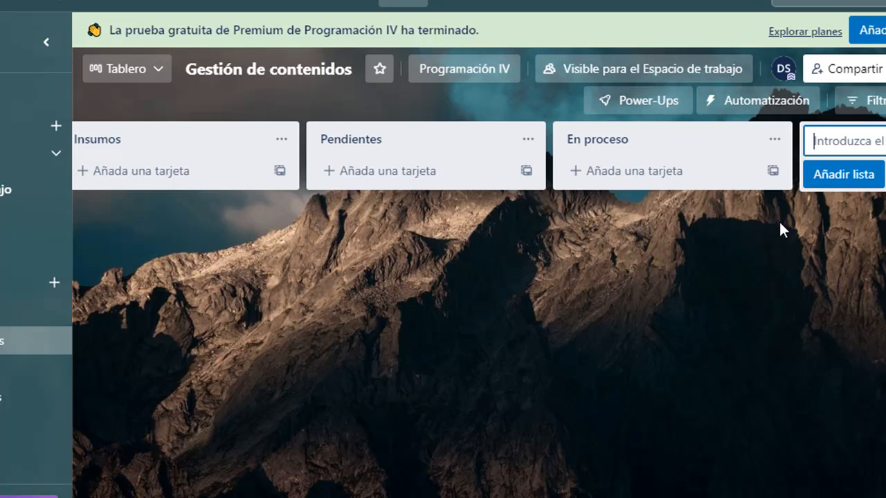
Add a fifth list titled "Terminado" after the "En proceso" list and stop adding lists.
{"action": "type", "text": "Terminado"}
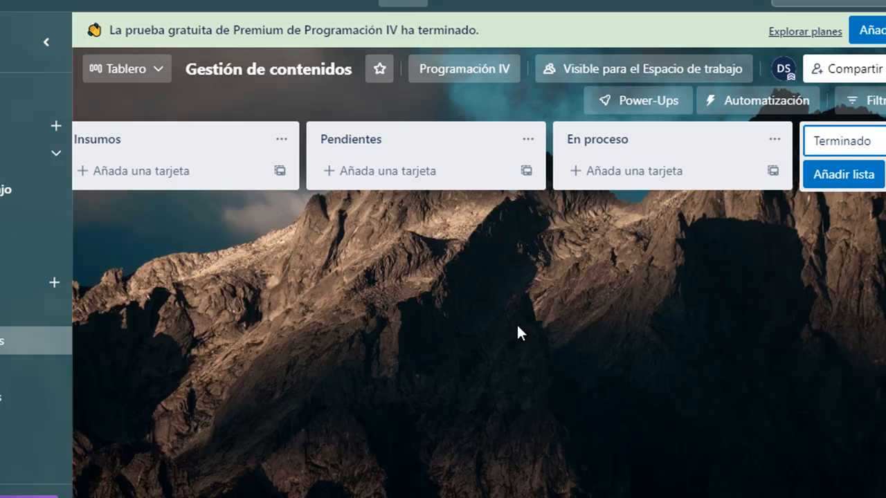
{"action": "key", "text": "Return"}
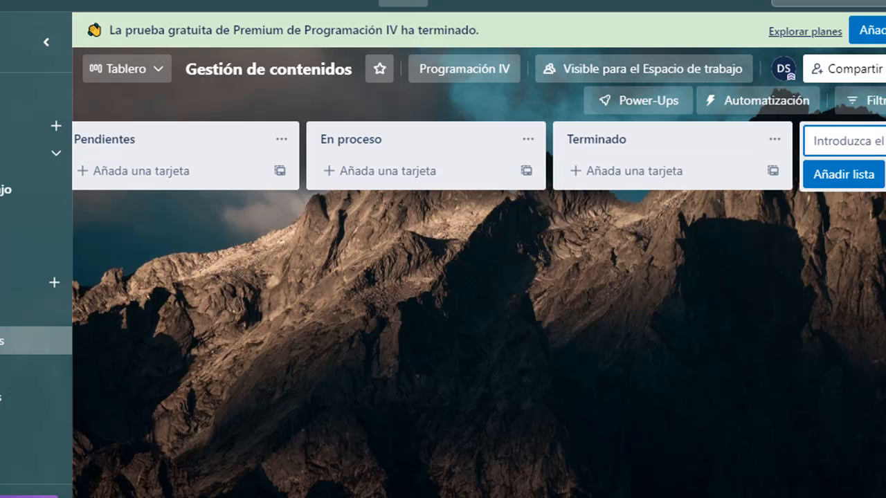
{"action": "left_click_drag", "start_coordinate": [458, 496], "coordinate": [118, 484]}
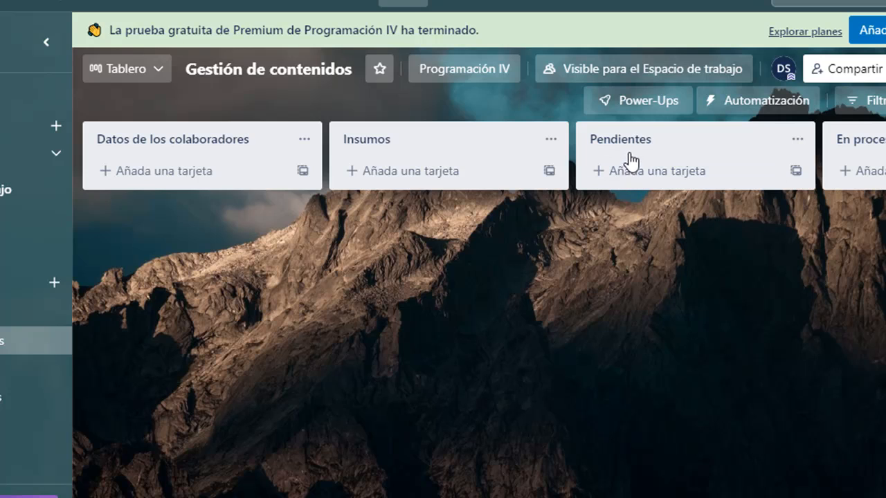
{"action": "left_click", "coordinate": [796, 141]}
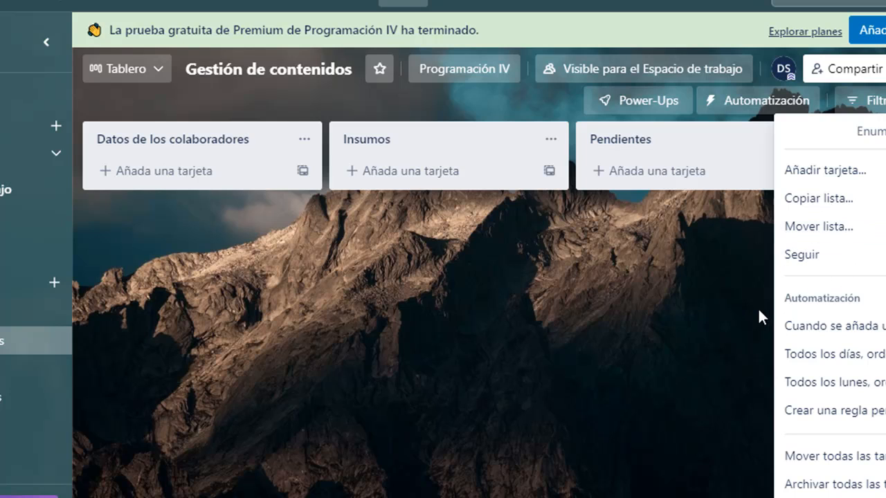
{"action": "left_click", "coordinate": [694, 315]}
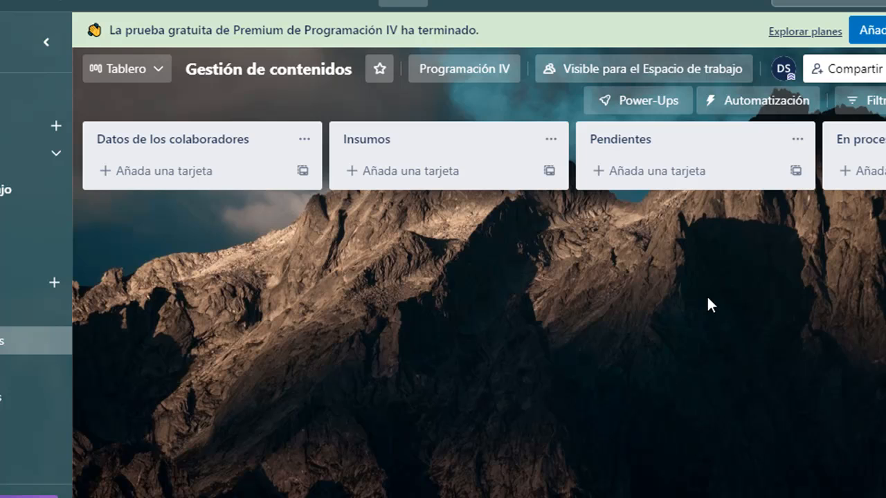
{"action": "left_click", "coordinate": [617, 144]}
{"action": "left_click", "coordinate": [661, 187]}
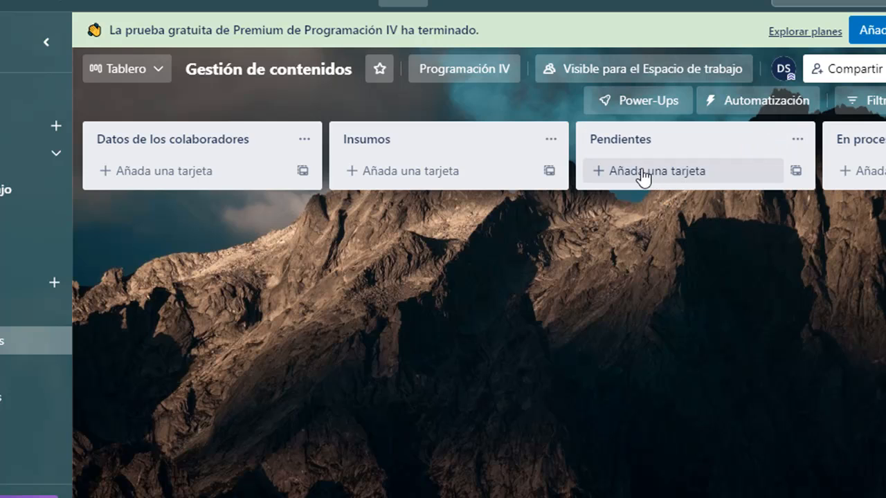
Add a card titled "Elaborar un programa para la asignatura Programación II" to the Pendientes list.
{"action": "left_click", "coordinate": [643, 173]}
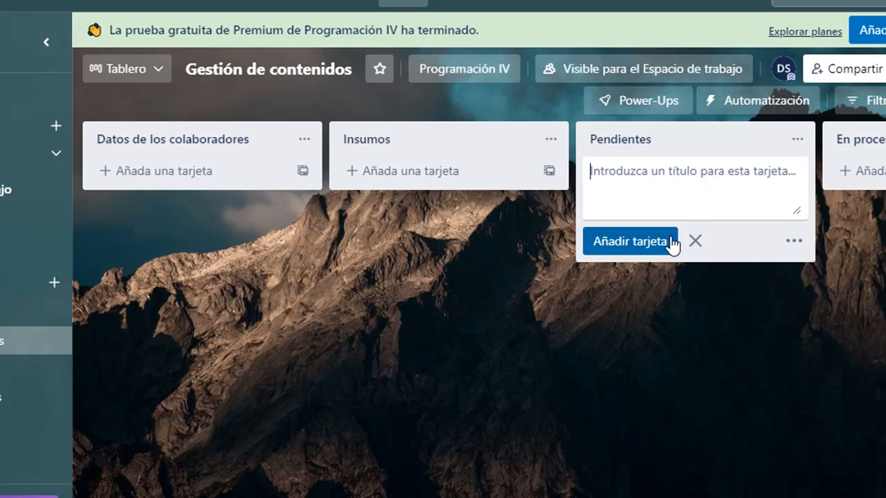
{"action": "type", "text": "E"}
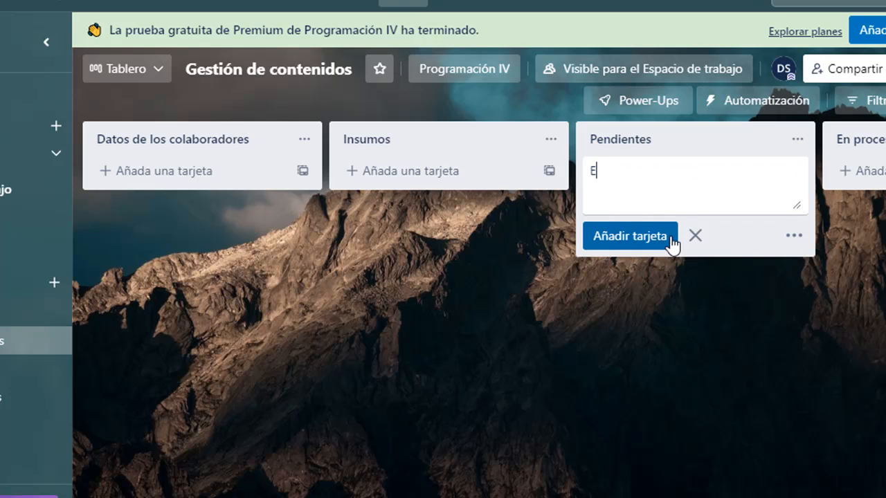
{"action": "type", "text": "laborar"}
{"action": "type", "text": "un pr"}
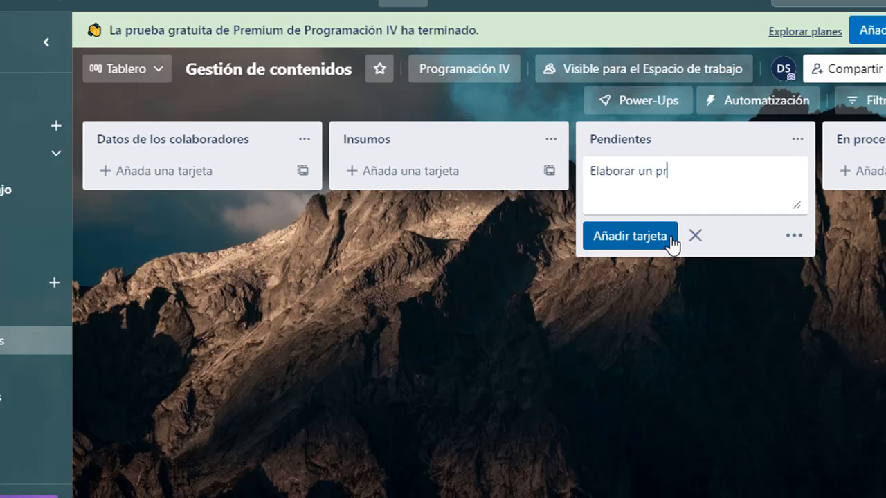
{"action": "type", "text": "ograma pa"}
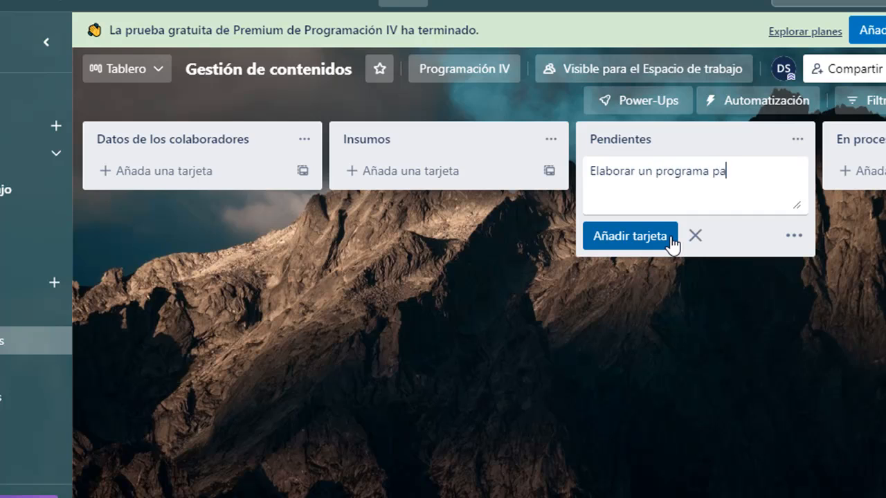
{"action": "type", "text": "ra la asignatura Progr"}
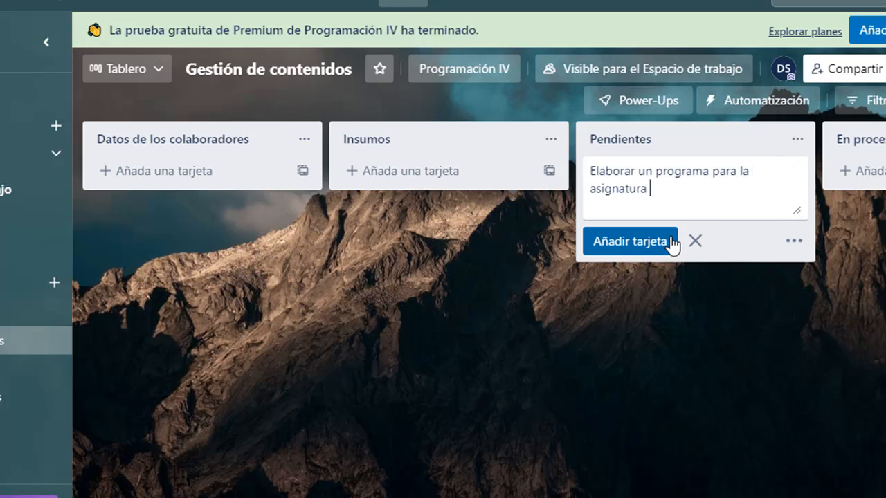
{"action": "type", "text": "ama"}
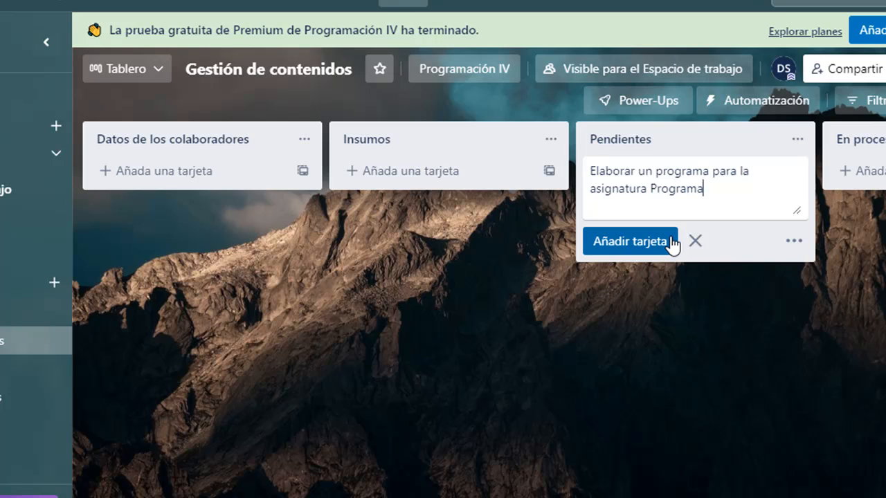
{"action": "type", "text": "ción II"}
{"action": "left_click", "coordinate": [669, 242]}
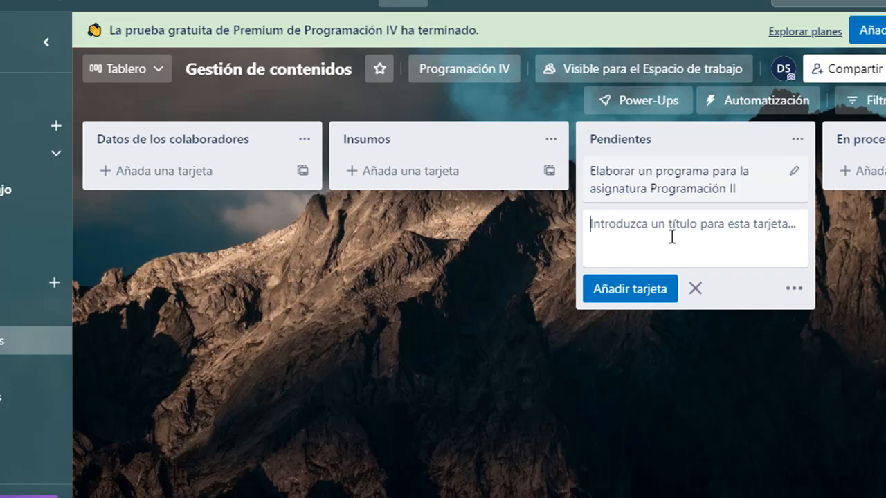
Add a second card titled "Cápsula de contenidos de ado.net" to the Pendientes list and stop adding cards.
{"action": "type", "text": "Cap"}
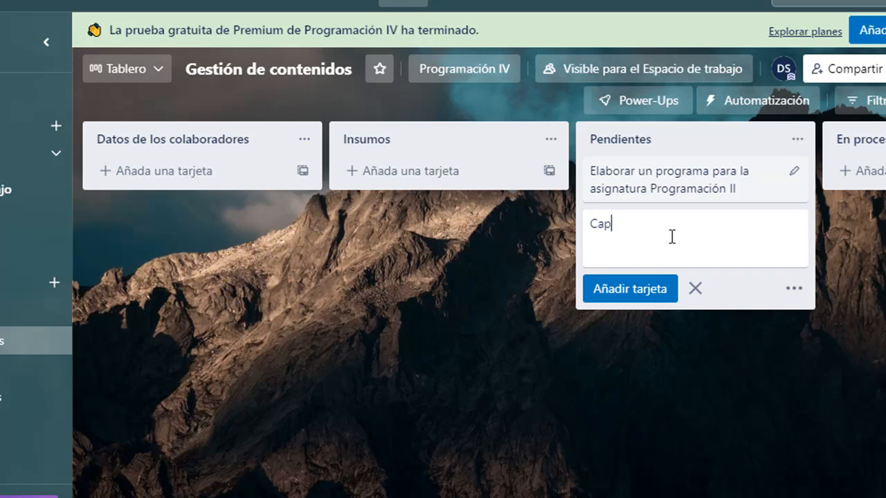
{"action": "key", "text": "BackSpace"}
{"action": "key", "text": "BackSpace"}
{"action": "type", "text": "ápsula de contenidos de"}
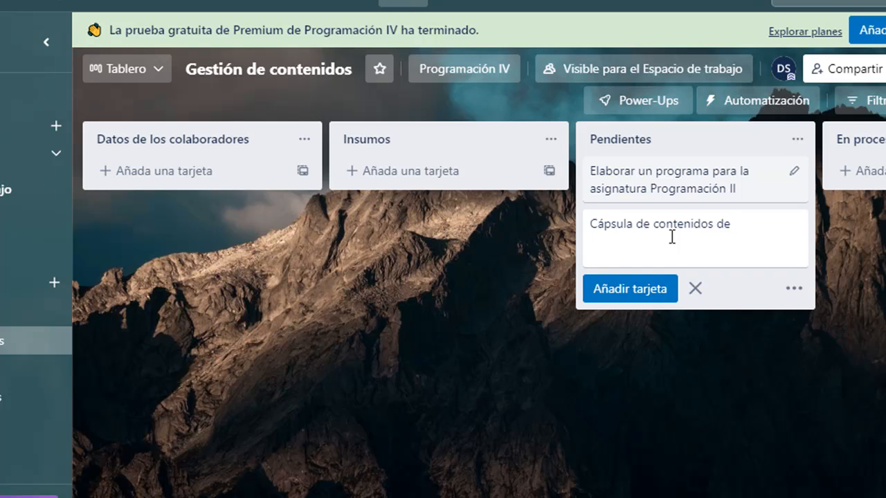
{"action": "type", "text": "ado.net"}
{"action": "key", "text": "Return"}
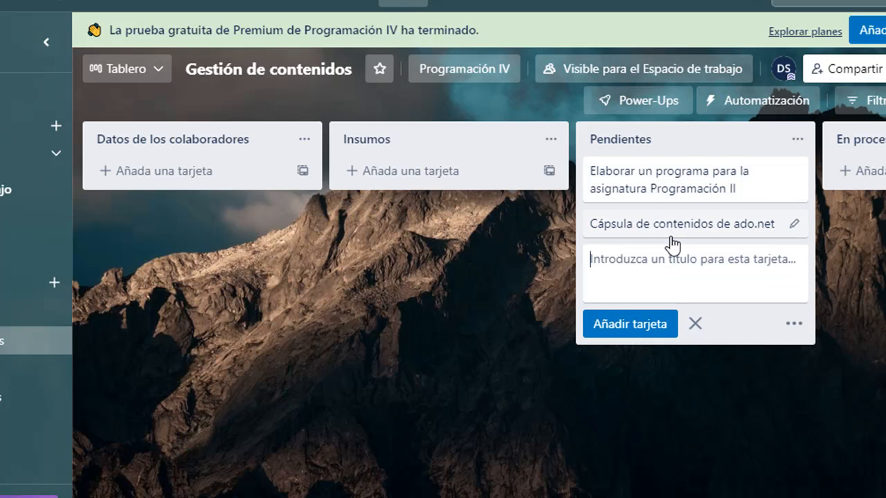
{"action": "key", "text": "Escape"}
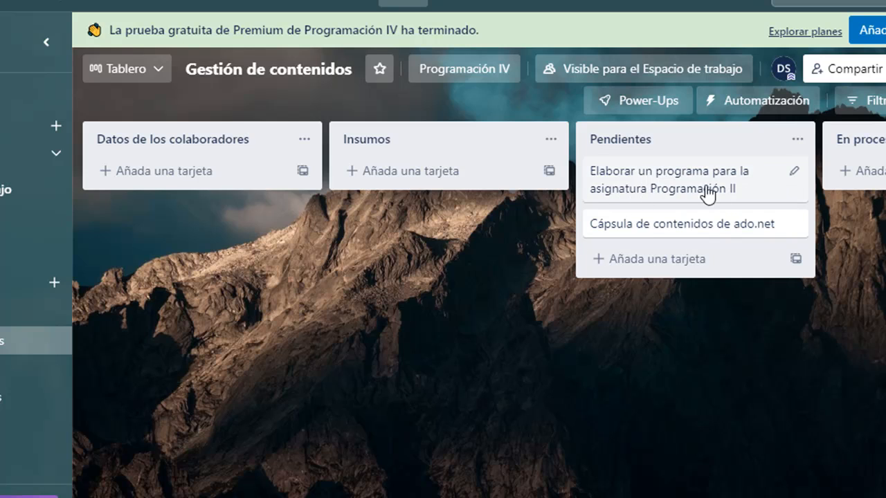
Assign the listed board member to the card "Elaborar un programa para la asignatura Programación II".
{"action": "left_click", "coordinate": [675, 195]}
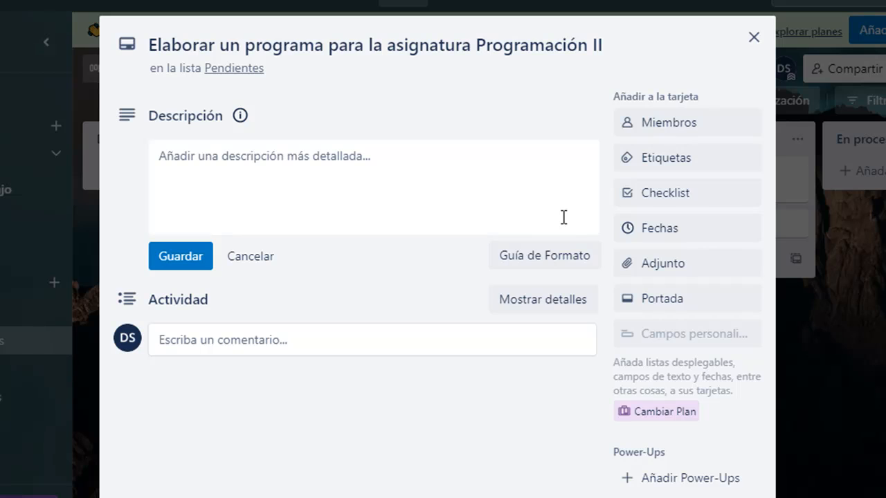
{"action": "left_click", "coordinate": [669, 126]}
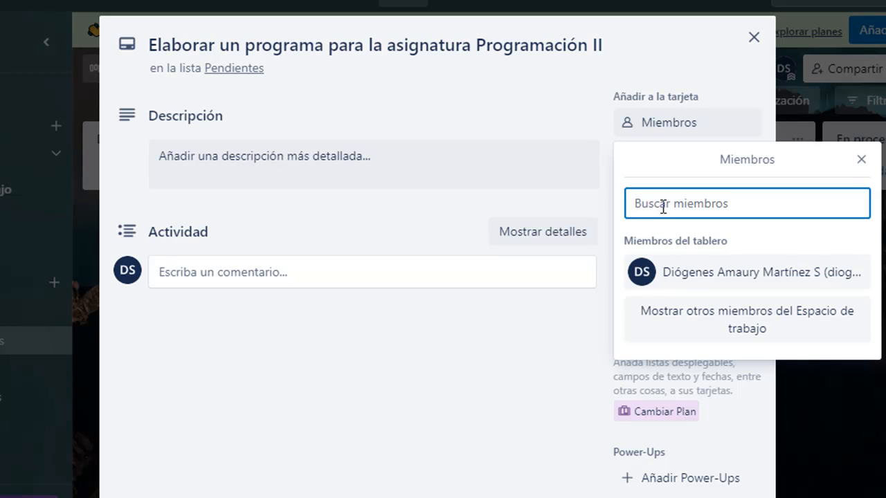
{"action": "left_click", "coordinate": [692, 277]}
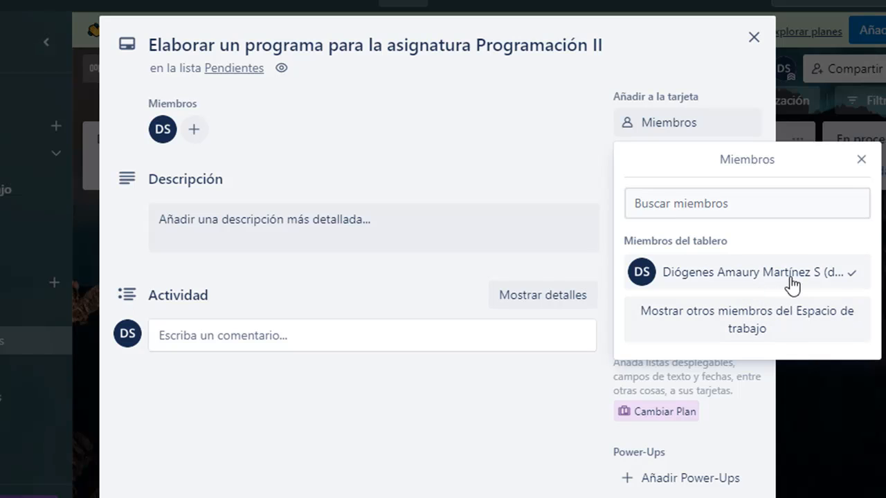
{"action": "left_click", "coordinate": [861, 159]}
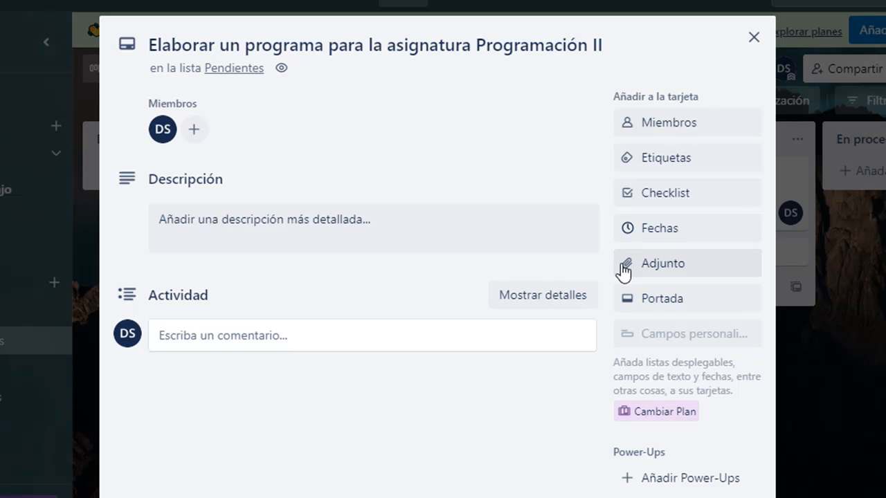
Set the card's due date to 30/09/2022 and save it.
{"action": "left_click", "coordinate": [660, 237]}
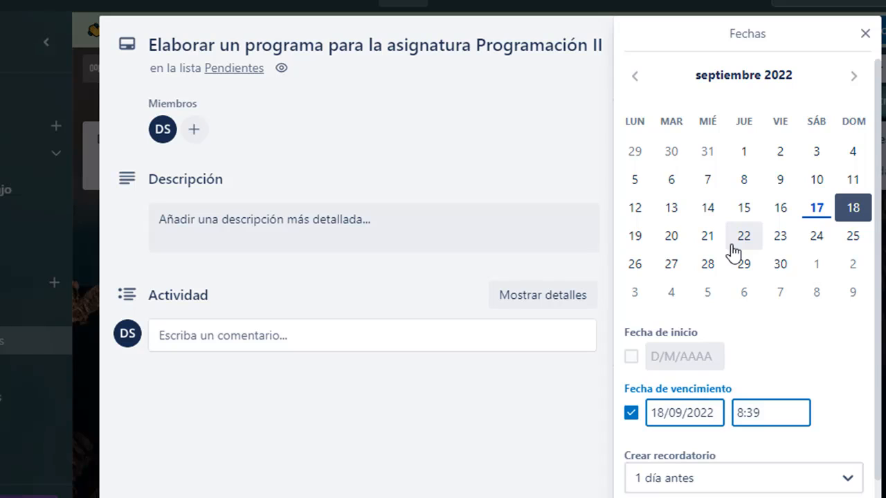
{"action": "left_click", "coordinate": [780, 264]}
{"action": "scroll", "coordinate": [801, 320], "scroll_direction": "down", "scroll_amount": 2}
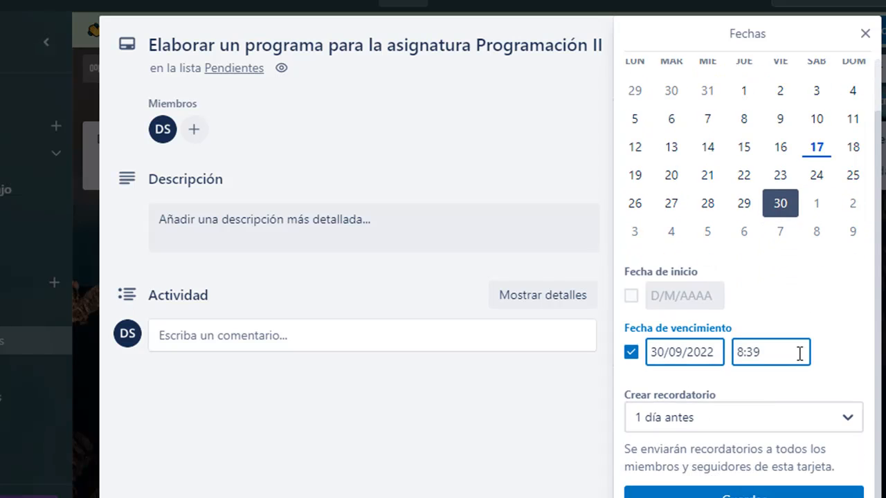
{"action": "scroll", "coordinate": [799, 354], "scroll_direction": "down", "scroll_amount": 1}
{"action": "left_click", "coordinate": [743, 487]}
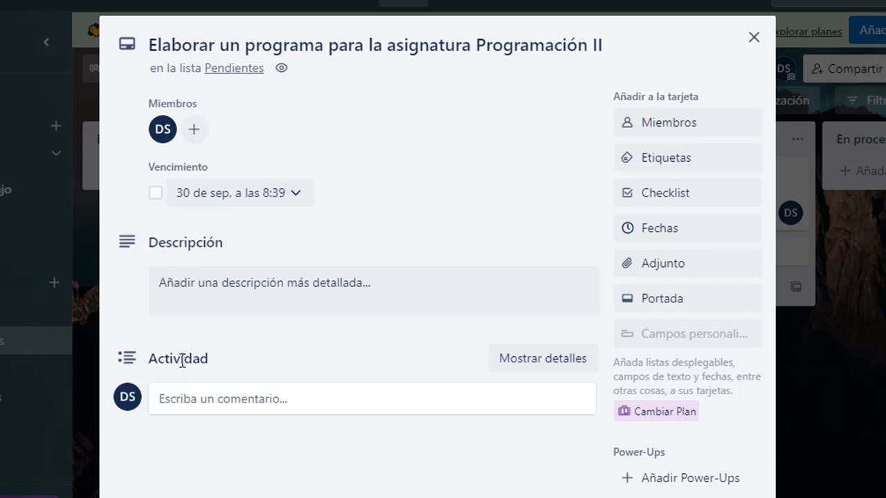
Add a checklist titled "Acciones" to the card.
{"action": "left_click", "coordinate": [661, 197]}
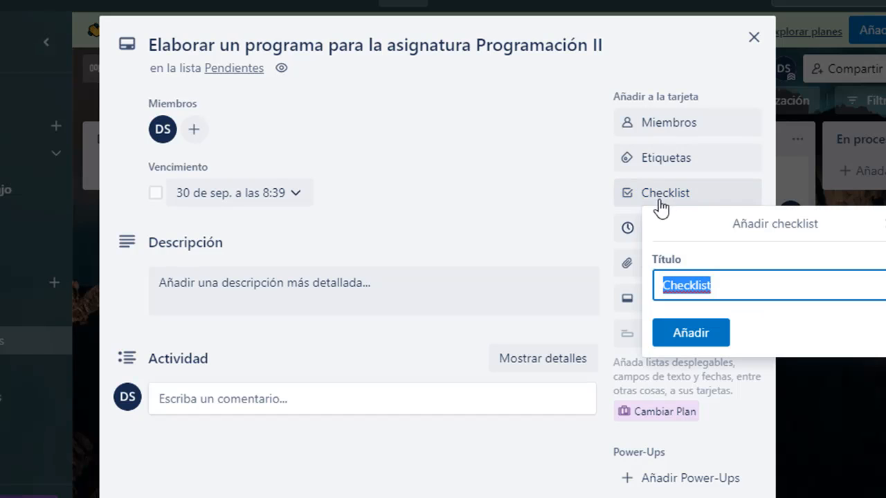
{"action": "left_click", "coordinate": [720, 286]}
{"action": "left_click_drag", "start_coordinate": [724, 284], "coordinate": [597, 277]}
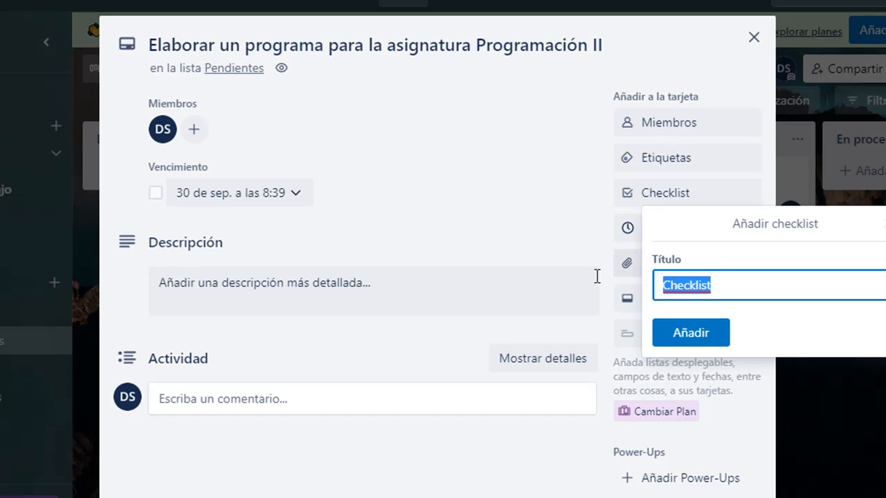
{"action": "type", "text": "Acciones"}
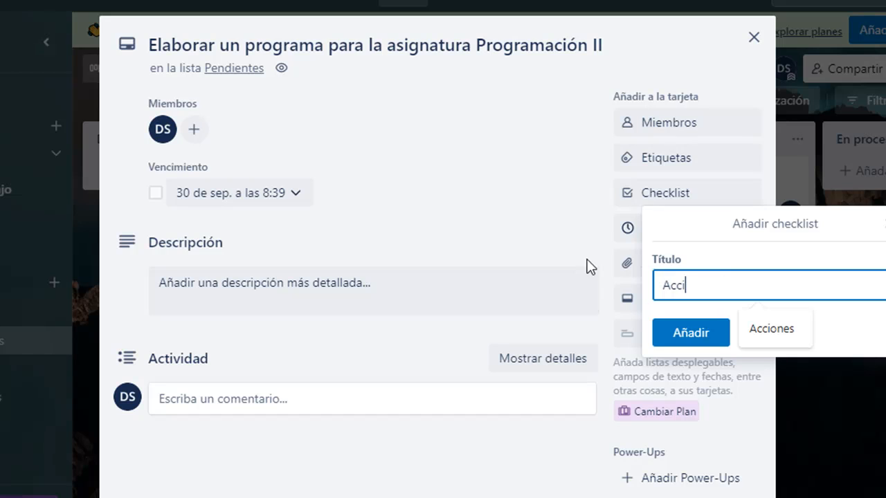
{"action": "left_click", "coordinate": [691, 334]}
Add the item "Llamar a facilitadores responsables de esa asignatura" to the Acciones checklist.
{"action": "scroll", "coordinate": [539, 401], "scroll_direction": "down", "scroll_amount": 1}
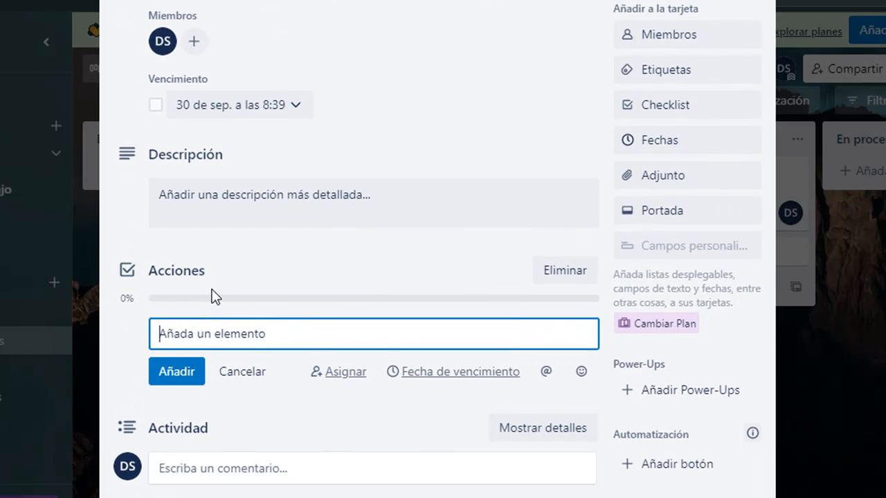
{"action": "scroll", "coordinate": [280, 303], "scroll_direction": "up", "scroll_amount": 1}
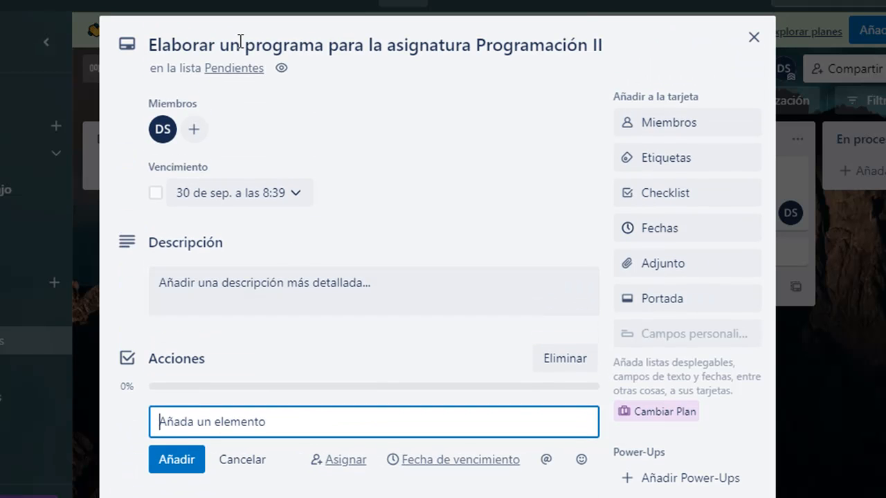
{"action": "scroll", "coordinate": [268, 91], "scroll_direction": "down", "scroll_amount": 1}
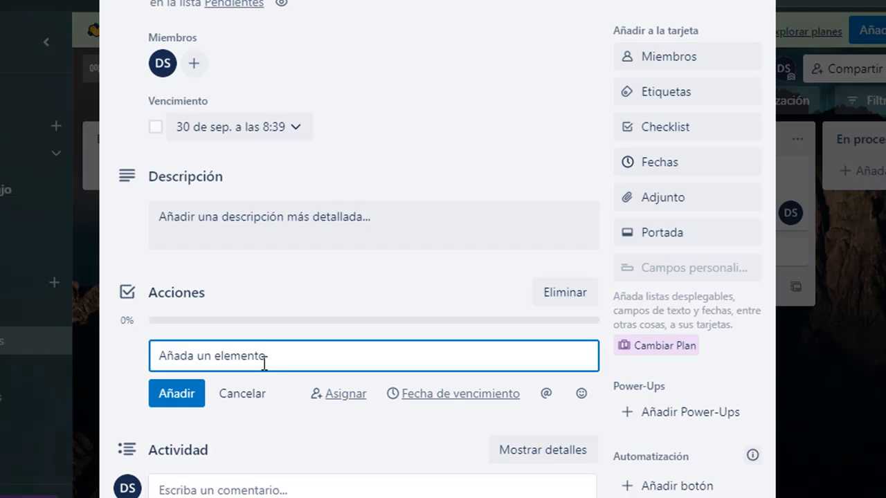
{"action": "type", "text": "Llama"}
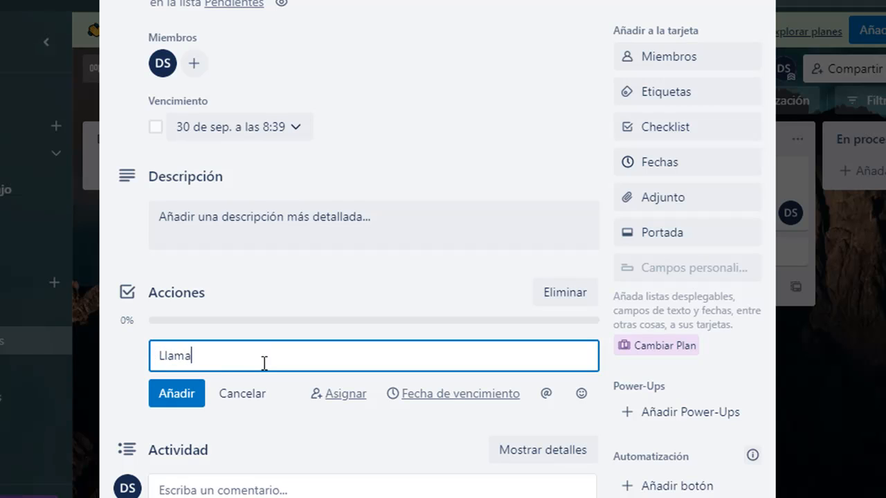
{"action": "type", "text": "r a facilitad"}
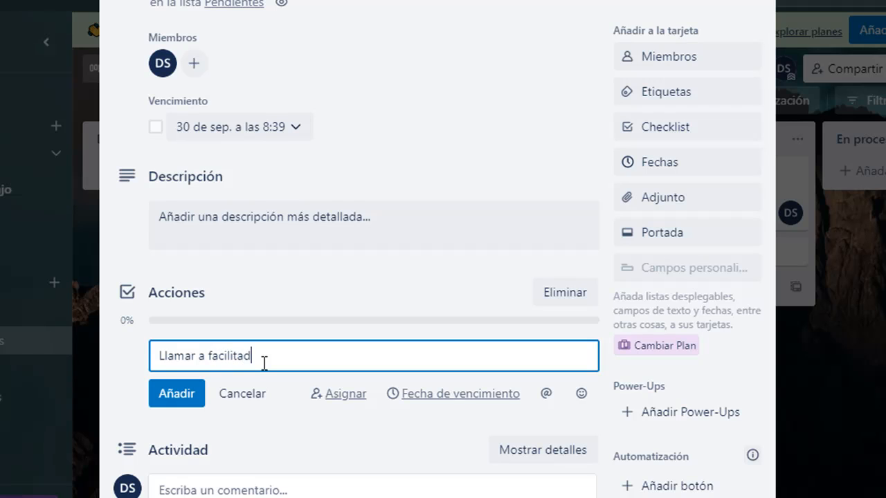
{"action": "type", "text": "ores responsables de esa as"}
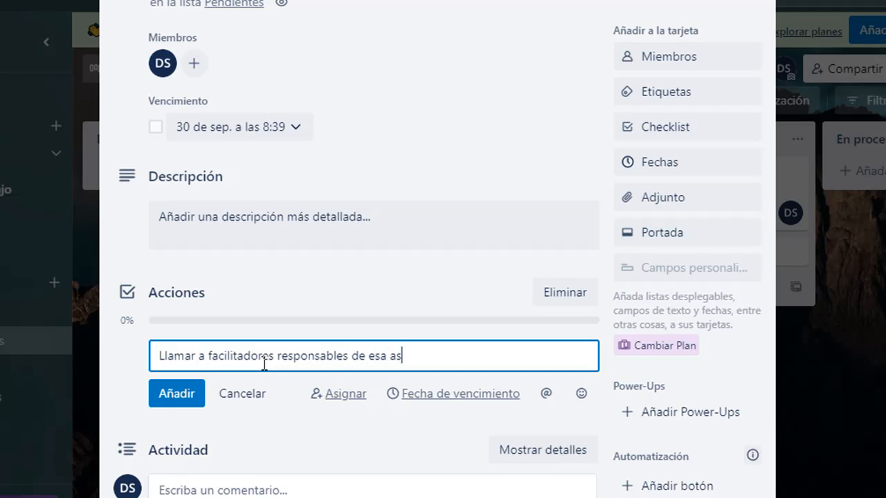
{"action": "type", "text": "ignatura"}
{"action": "left_click", "coordinate": [177, 393]}
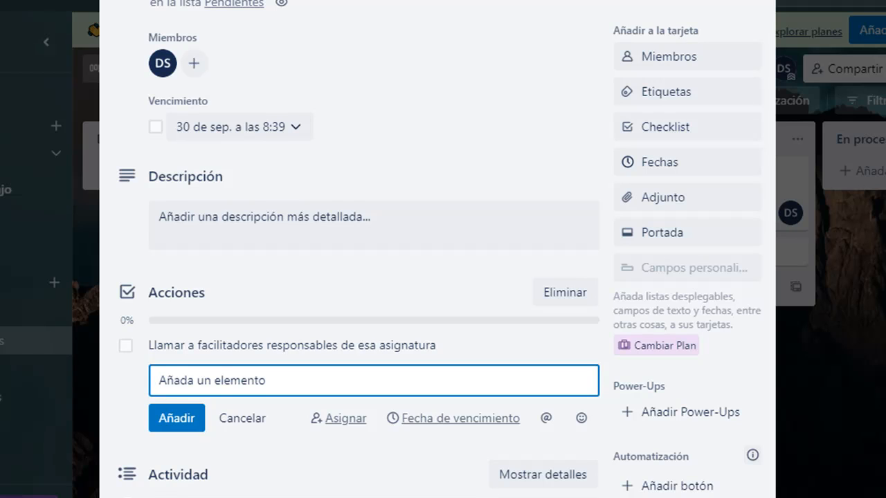
Add a second item "Primera reunión" to the Acciones checklist.
{"action": "type", "text": "Primer"}
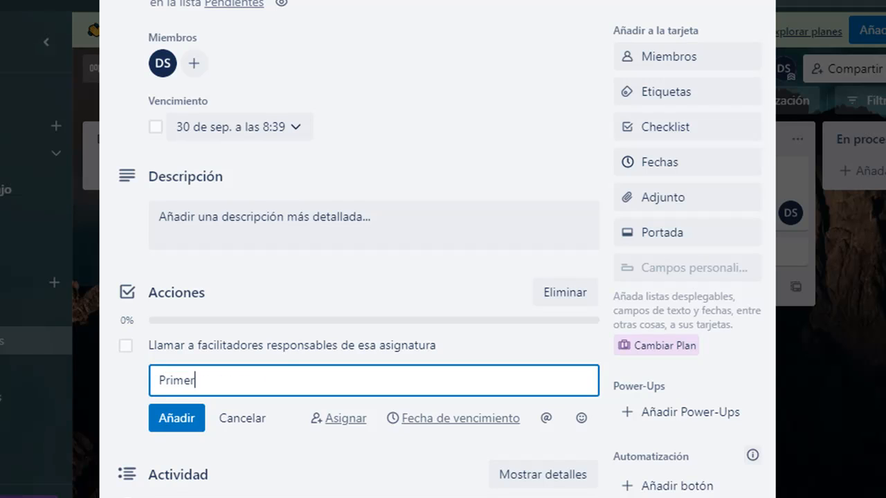
{"action": "type", "text": "a reunión"}
{"action": "left_click", "coordinate": [164, 420]}
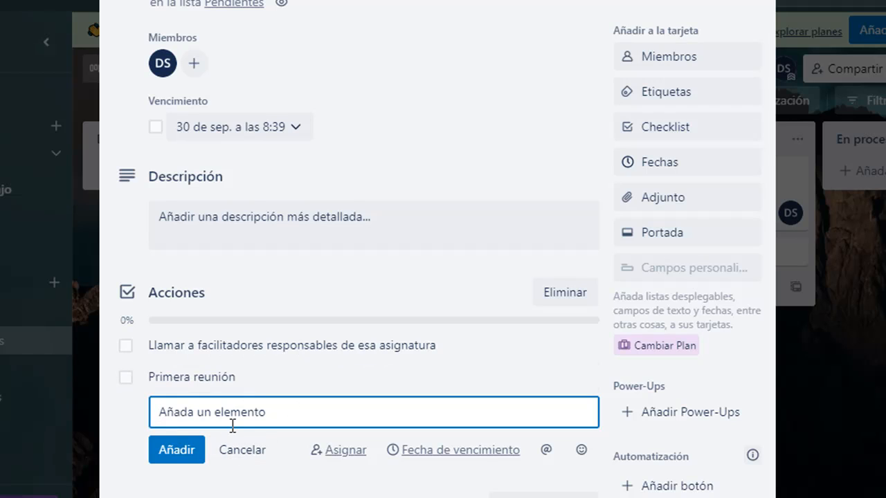
Add a third item "Elaboración del borrador" to the Acciones checklist.
{"action": "type", "text": "Elaborac"}
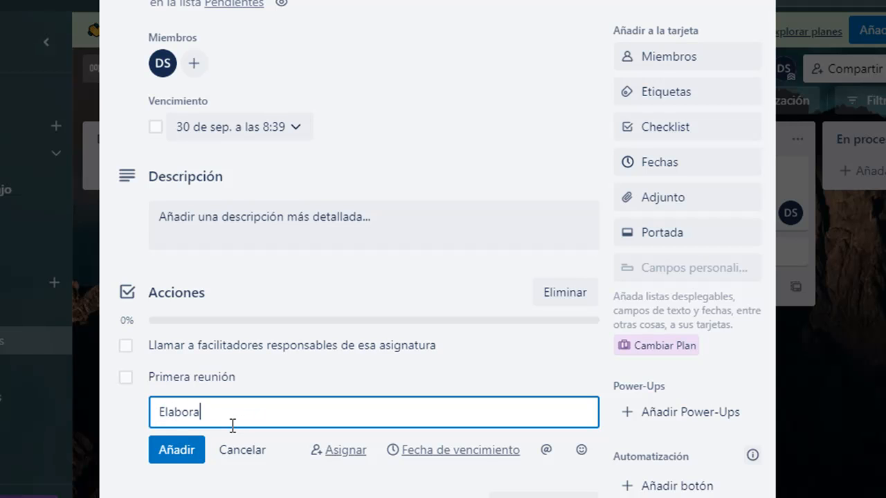
{"action": "type", "text": "ió"}
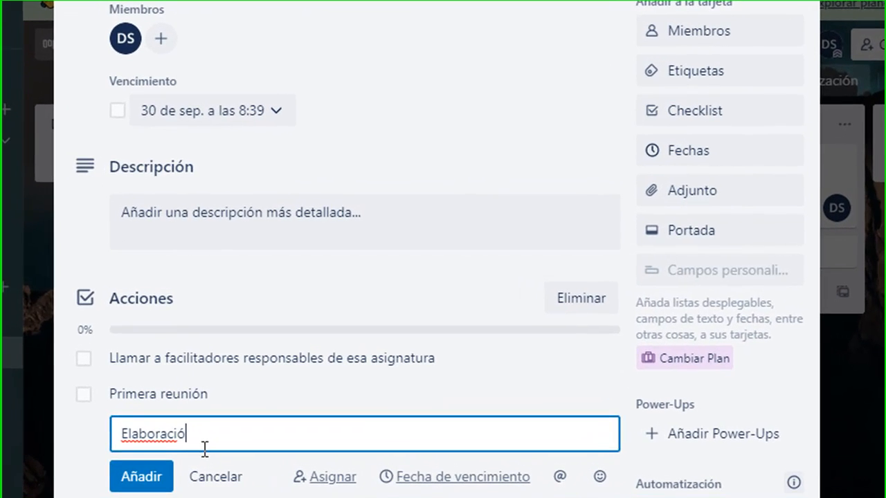
{"action": "type", "text": "n del b"}
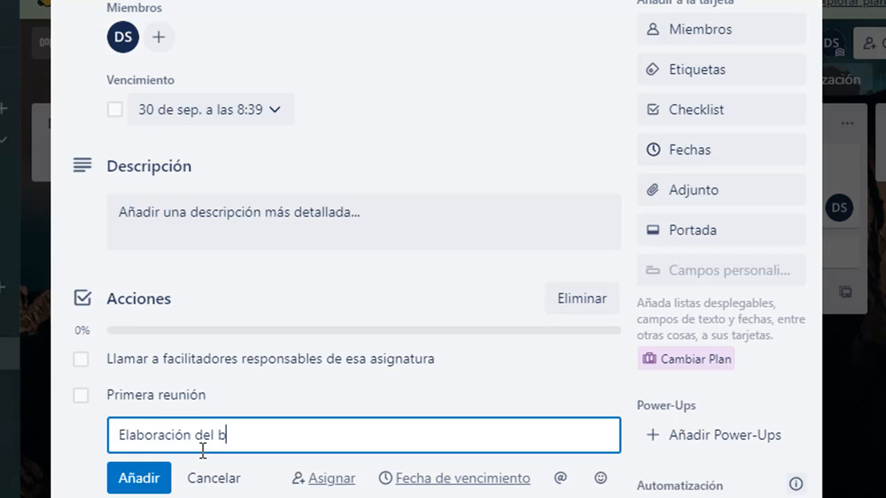
{"action": "type", "text": "orrador"}
{"action": "left_click", "coordinate": [138, 477]}
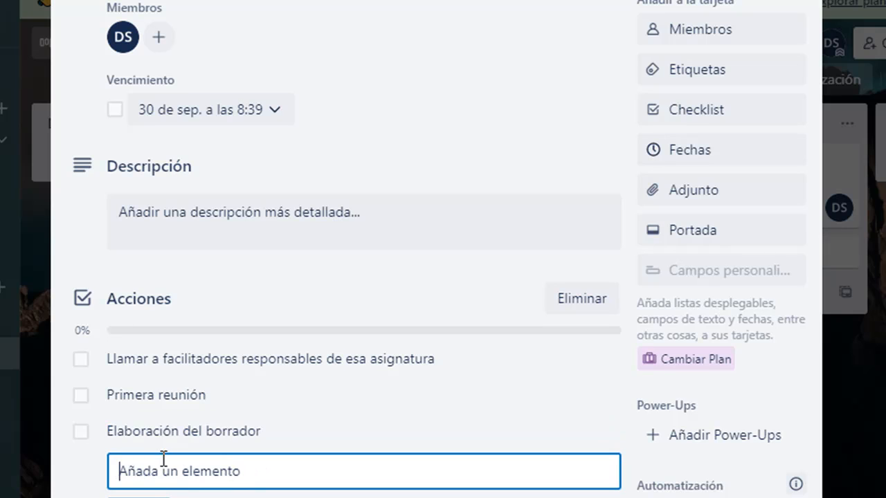
Review the card's member, due date and Acciones checklist, and close the card.
{"action": "scroll", "coordinate": [294, 309], "scroll_direction": "down", "scroll_amount": 3}
{"action": "scroll", "coordinate": [211, 114], "scroll_direction": "up", "scroll_amount": 5}
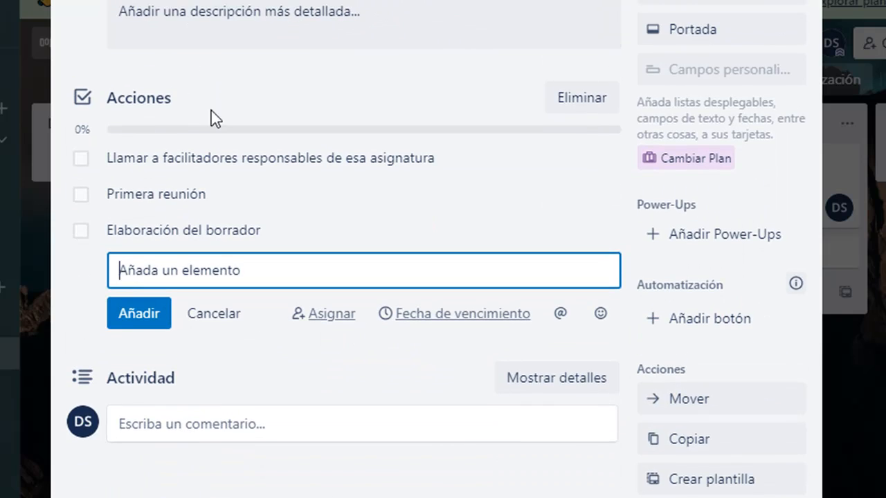
{"action": "scroll", "coordinate": [348, 311], "scroll_direction": "down", "scroll_amount": 3}
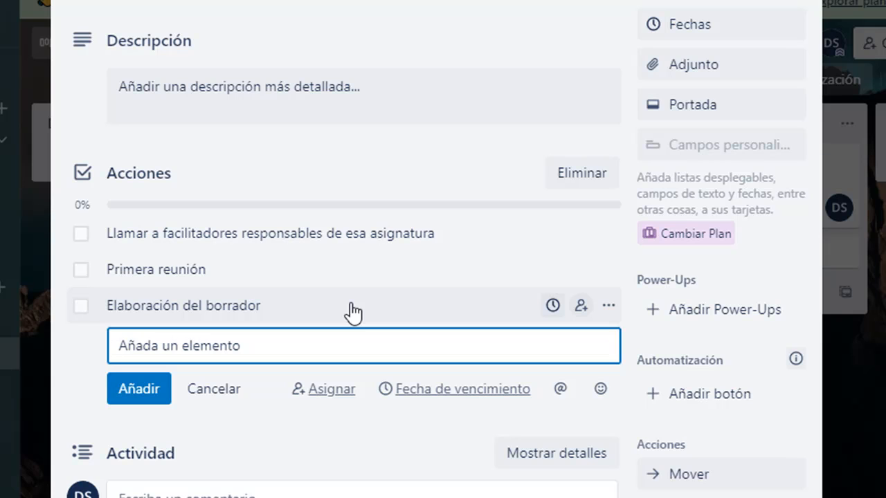
{"action": "scroll", "coordinate": [390, 187], "scroll_direction": "up", "scroll_amount": 3}
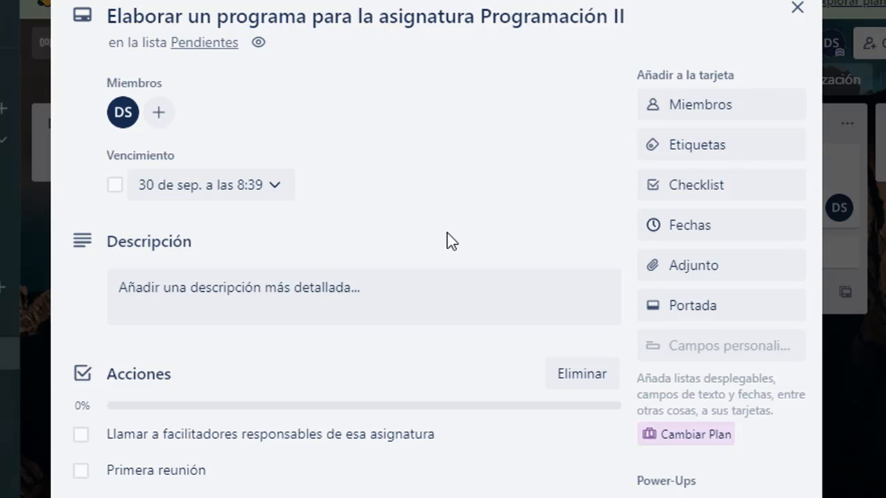
{"action": "scroll", "coordinate": [447, 241], "scroll_direction": "down", "scroll_amount": 6}
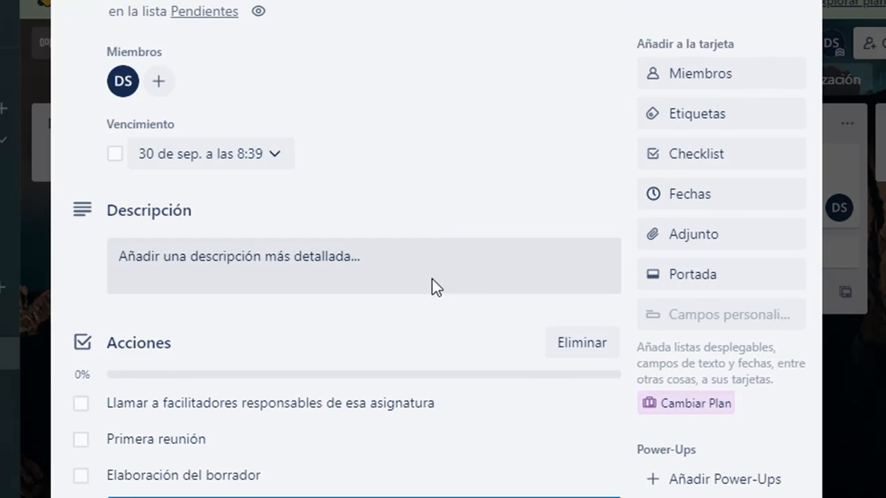
{"action": "scroll", "coordinate": [461, 255], "scroll_direction": "up", "scroll_amount": 1}
{"action": "scroll", "coordinate": [470, 311], "scroll_direction": "up", "scroll_amount": 6}
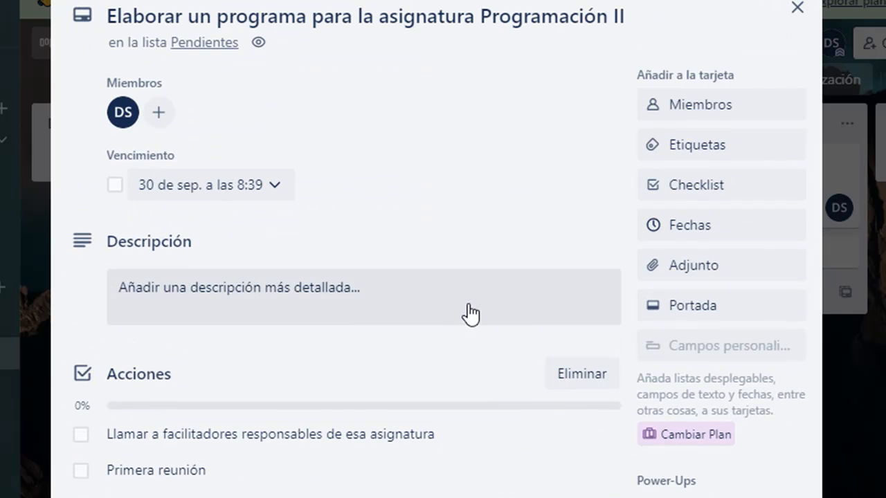
{"action": "left_click", "coordinate": [796, 9]}
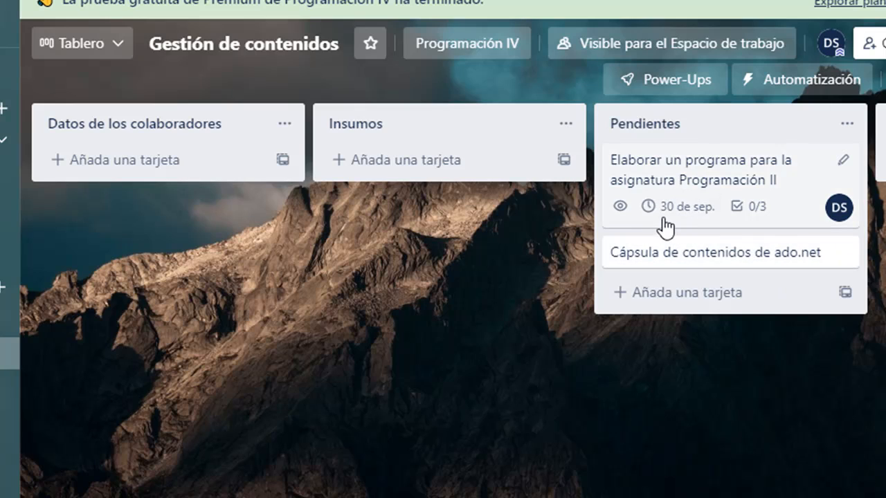
Mark "Llamar a facilitadores responsables de esa asignatura" as completed in the Programación II card's checklist and close the card.
{"action": "left_click", "coordinate": [729, 223]}
{"action": "scroll", "coordinate": [623, 239], "scroll_direction": "down", "scroll_amount": 3}
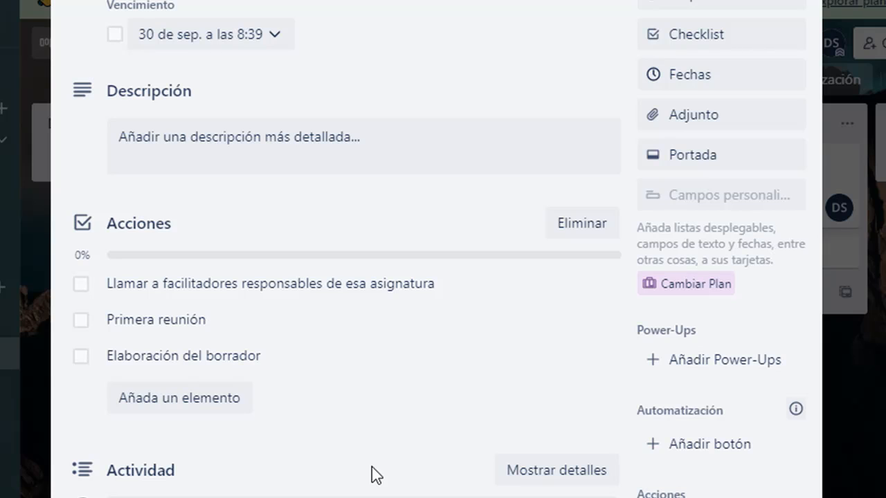
{"action": "left_click", "coordinate": [81, 285]}
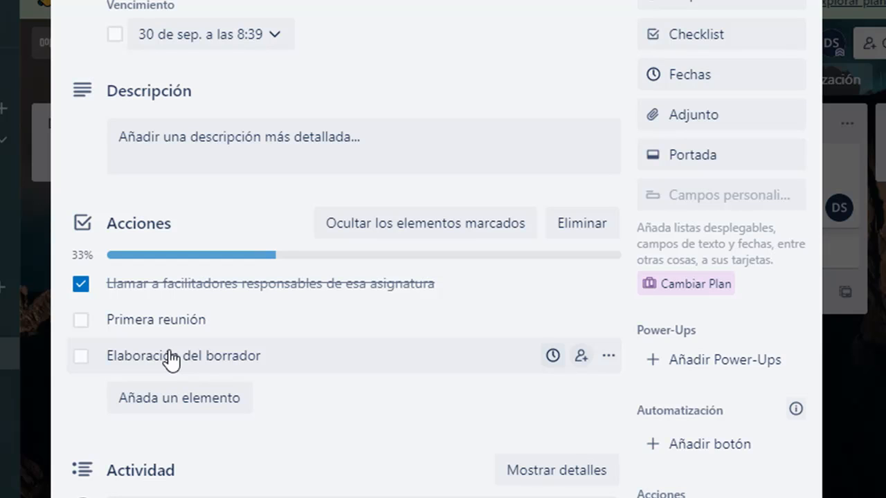
{"action": "scroll", "coordinate": [475, 346], "scroll_direction": "up", "scroll_amount": 3}
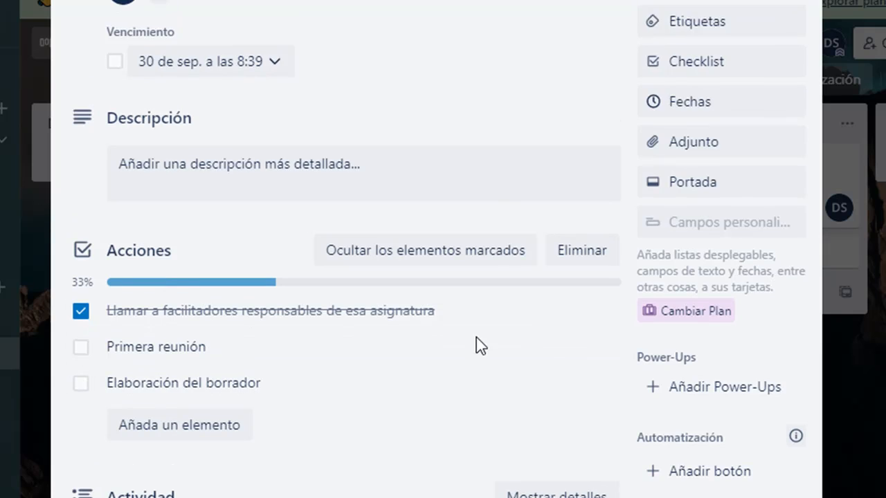
{"action": "left_click", "coordinate": [798, 10]}
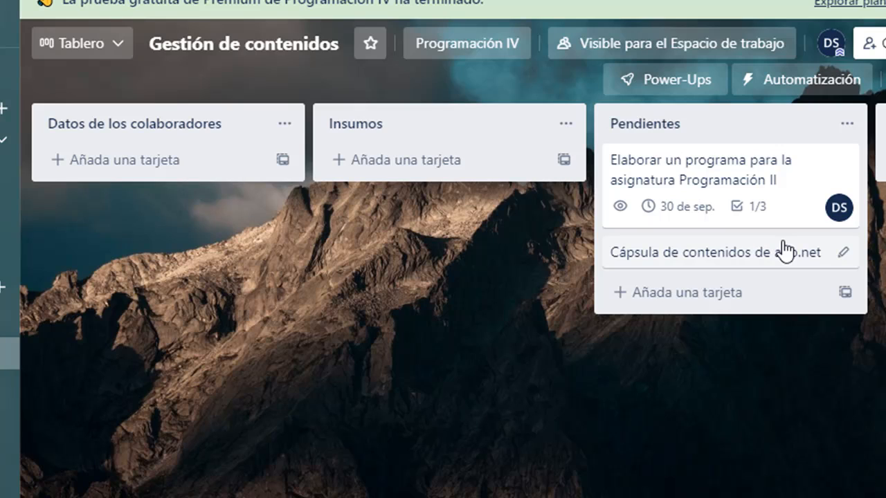
Mark "Primera reunión" and "Elaboración del borrador" as completed in the Programación II card's checklist and close the card.
{"action": "left_click", "coordinate": [751, 208]}
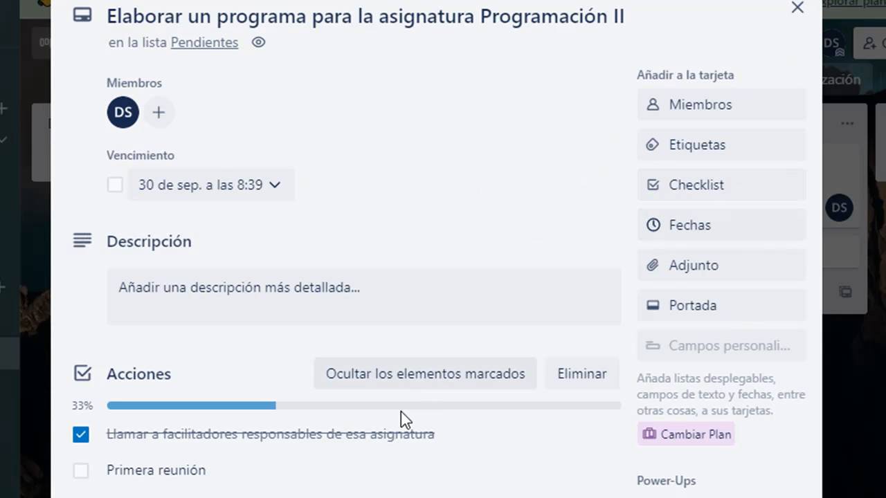
{"action": "scroll", "coordinate": [400, 411], "scroll_direction": "down", "scroll_amount": 3}
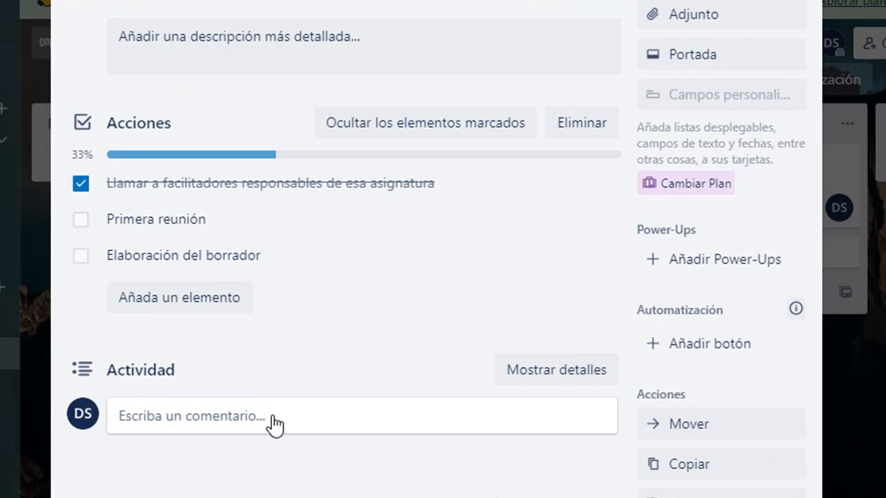
{"action": "left_click", "coordinate": [81, 220]}
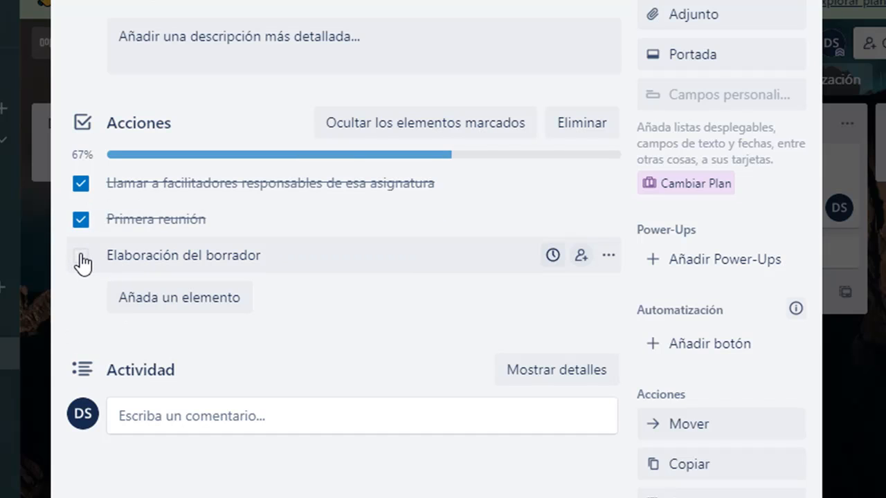
{"action": "left_click", "coordinate": [80, 258]}
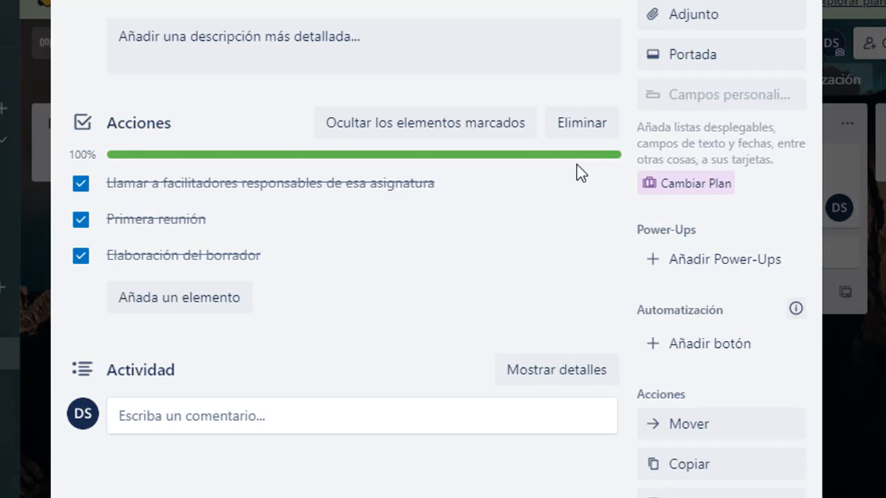
{"action": "scroll", "coordinate": [641, 253], "scroll_direction": "down", "scroll_amount": 1}
{"action": "scroll", "coordinate": [641, 252], "scroll_direction": "down", "scroll_amount": 2}
{"action": "scroll", "coordinate": [722, 51], "scroll_direction": "up", "scroll_amount": 4}
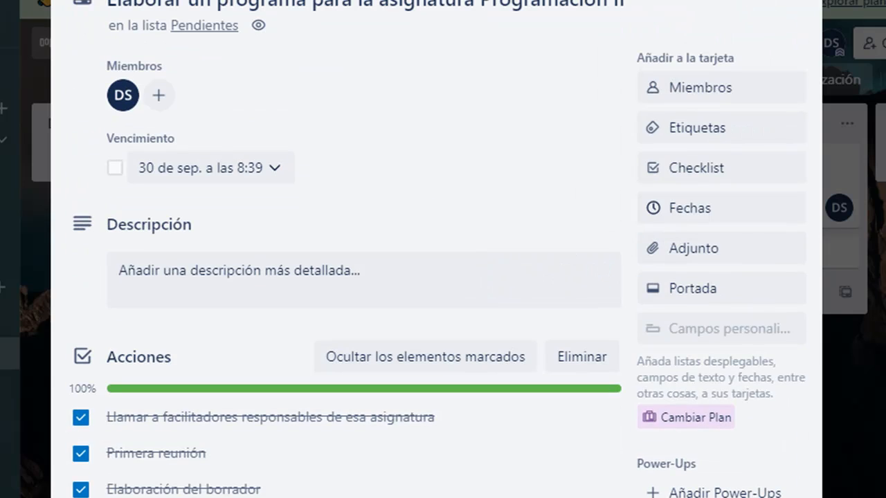
{"action": "left_click", "coordinate": [797, 3]}
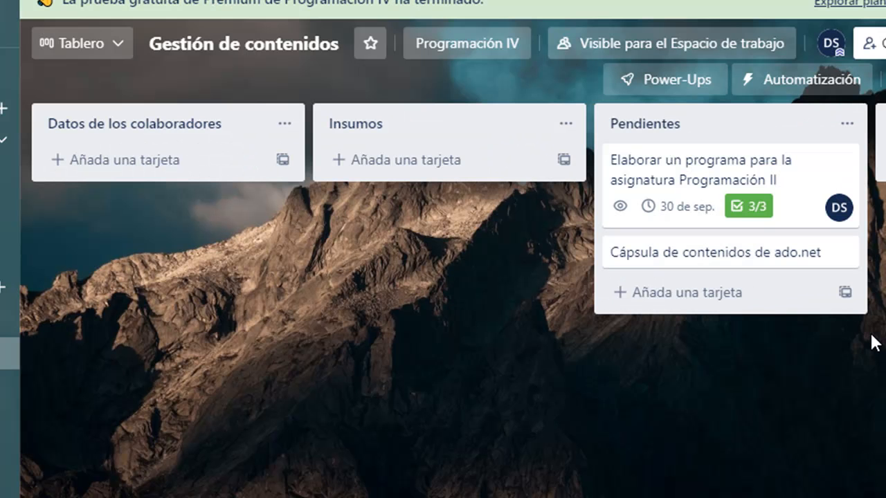